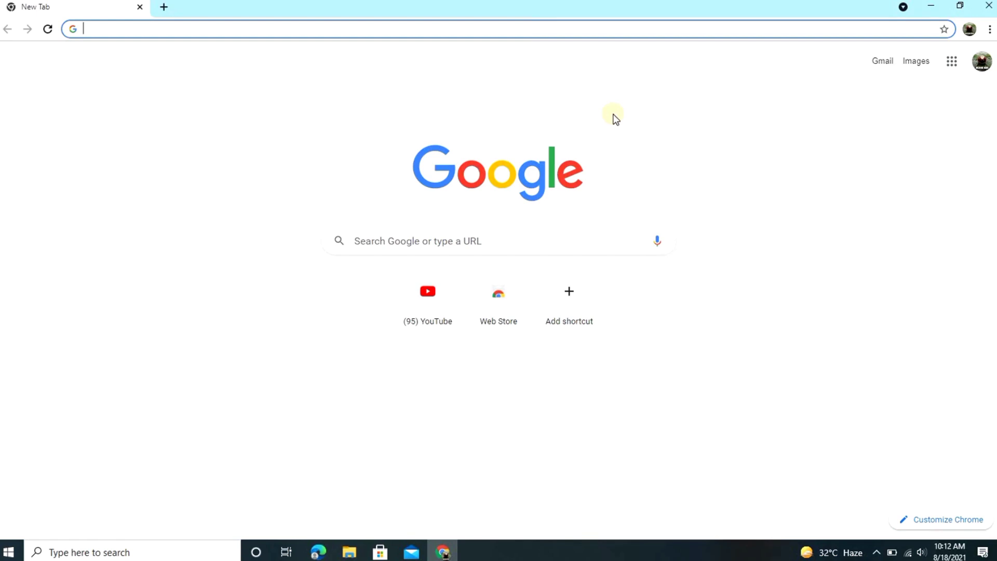
Step: Run a Google search for 'googleads' from the Chrome address bar
{"action": "left_click", "coordinate": [161, 29]}
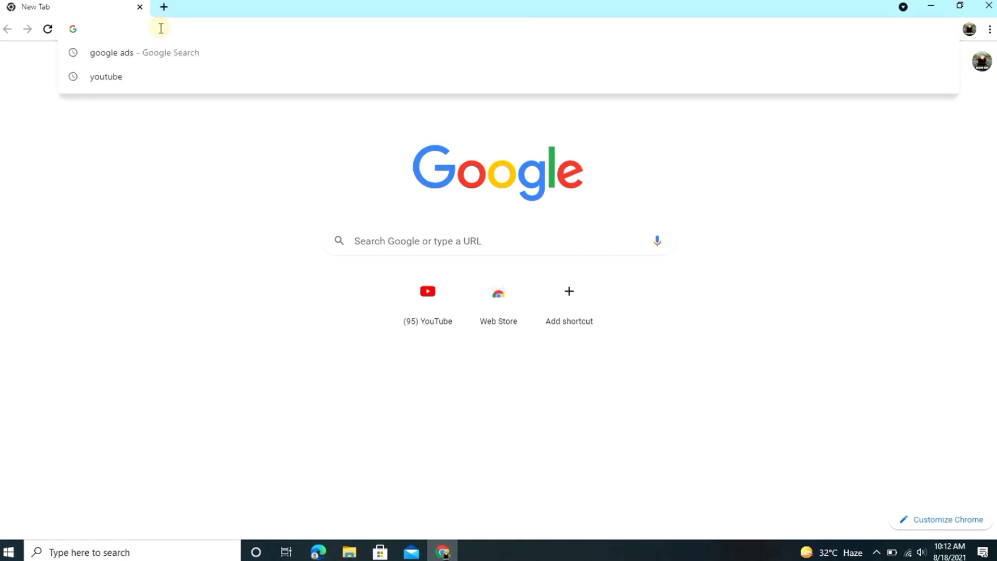
{"action": "left_click", "coordinate": [883, 111]}
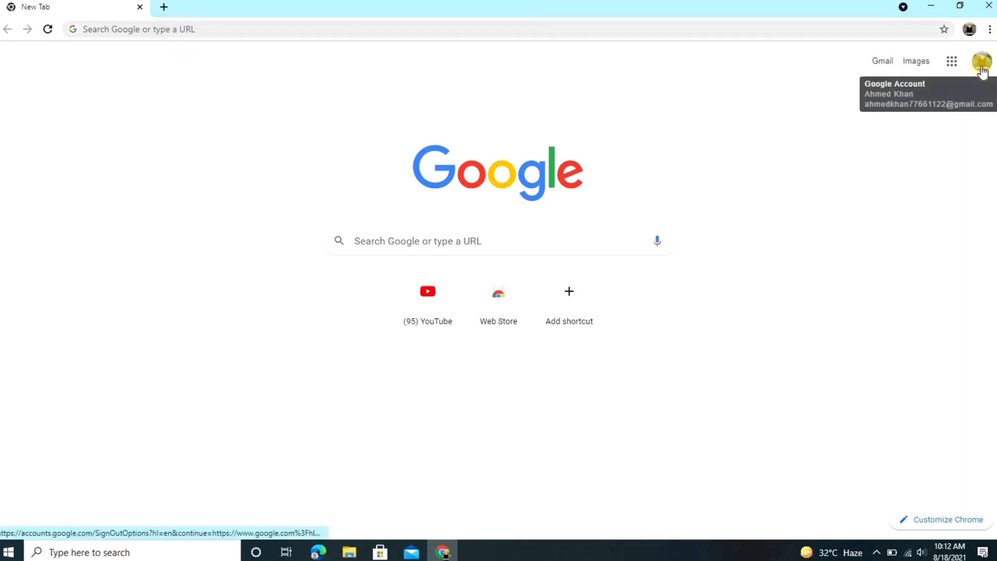
{"action": "left_click", "coordinate": [280, 30]}
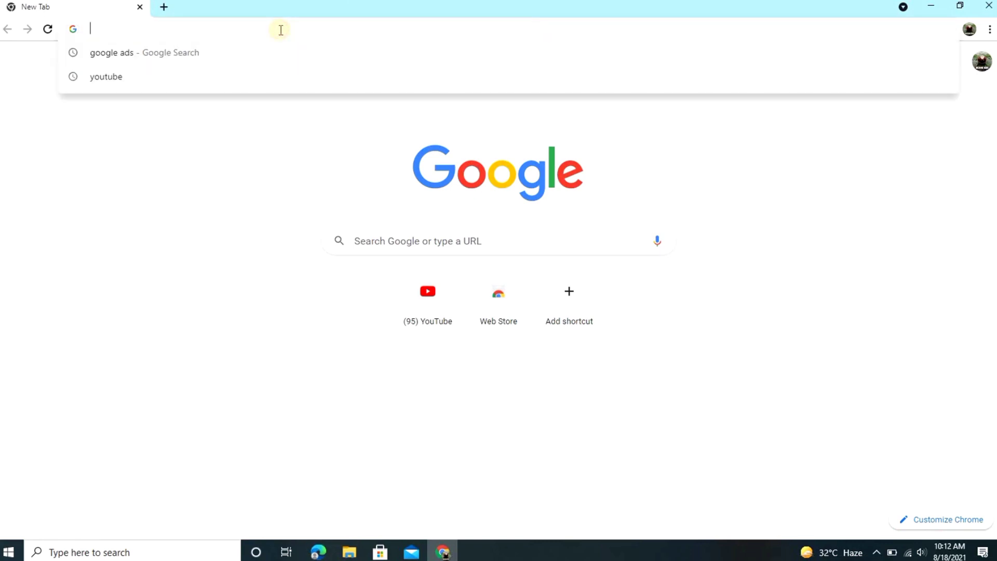
{"action": "type", "text": "goog"}
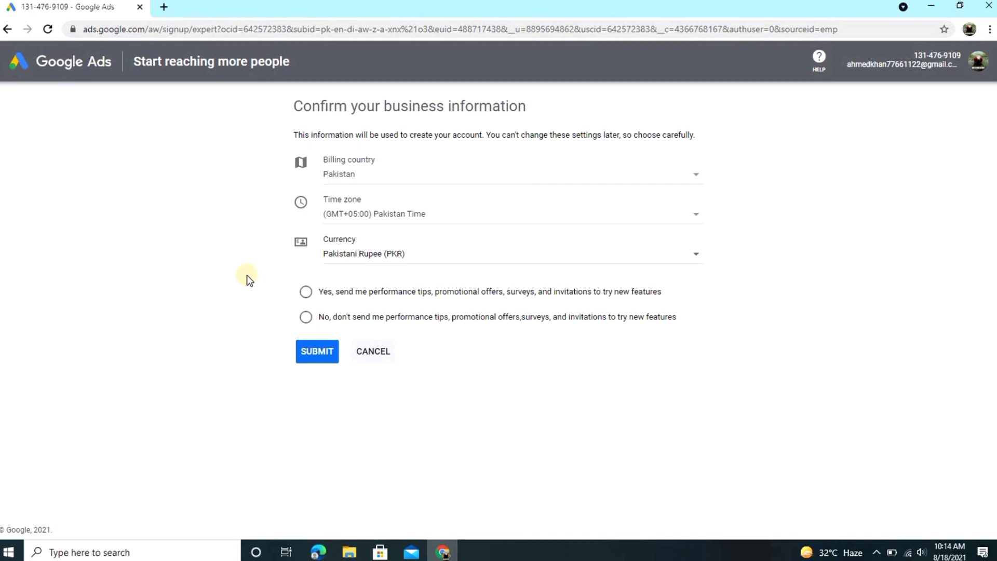
Step: Decline performance tips and promotional offers, then submit the business information
{"action": "left_click", "coordinate": [306, 317]}
{"action": "left_click", "coordinate": [321, 355]}
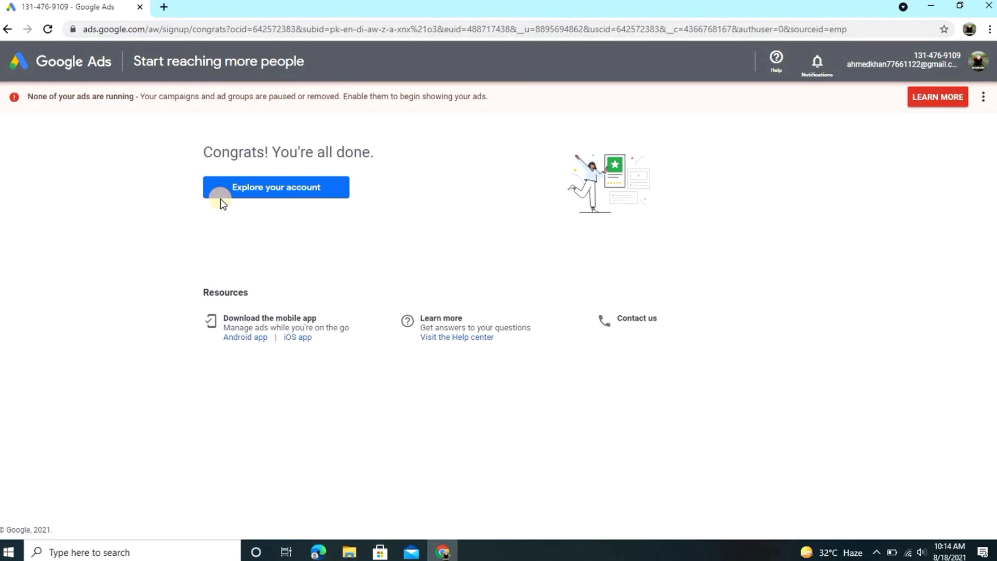
Step: Go from the Congrats page into the new account's All campaigns overview
{"action": "left_click", "coordinate": [252, 188]}
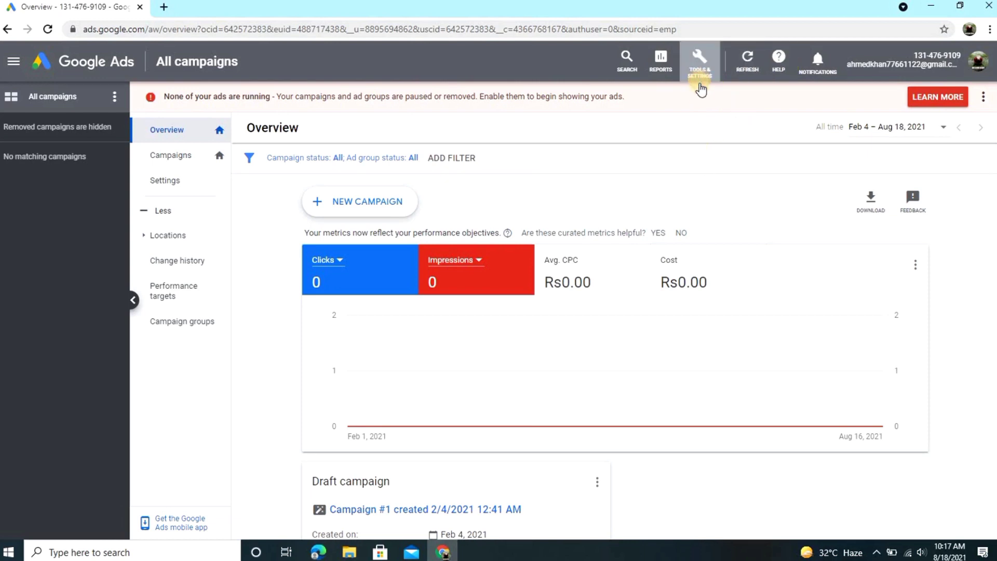
Step: Go to Keyword Planner under Tools & Settings > Planning
{"action": "left_click", "coordinate": [700, 77]}
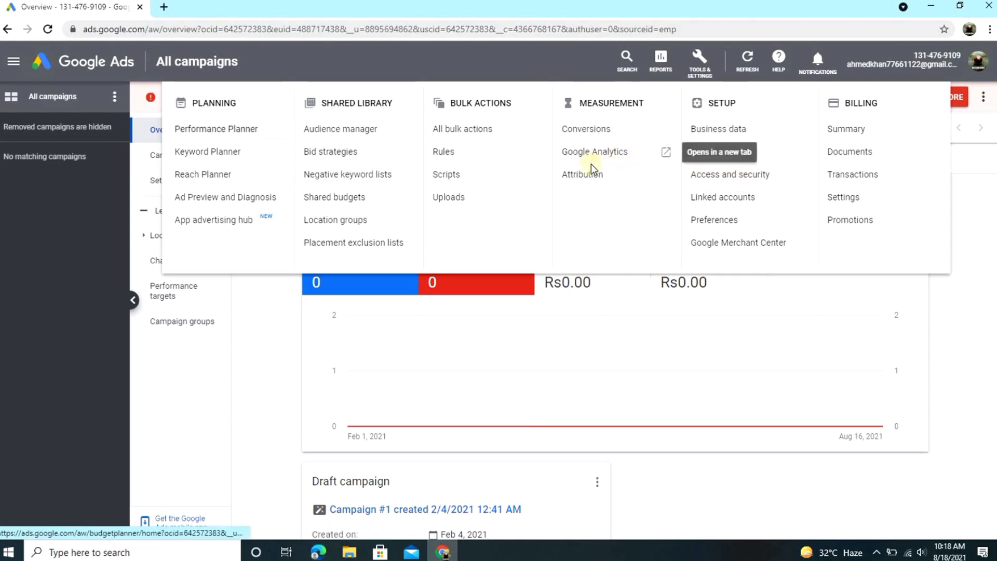
{"action": "left_click", "coordinate": [210, 152]}
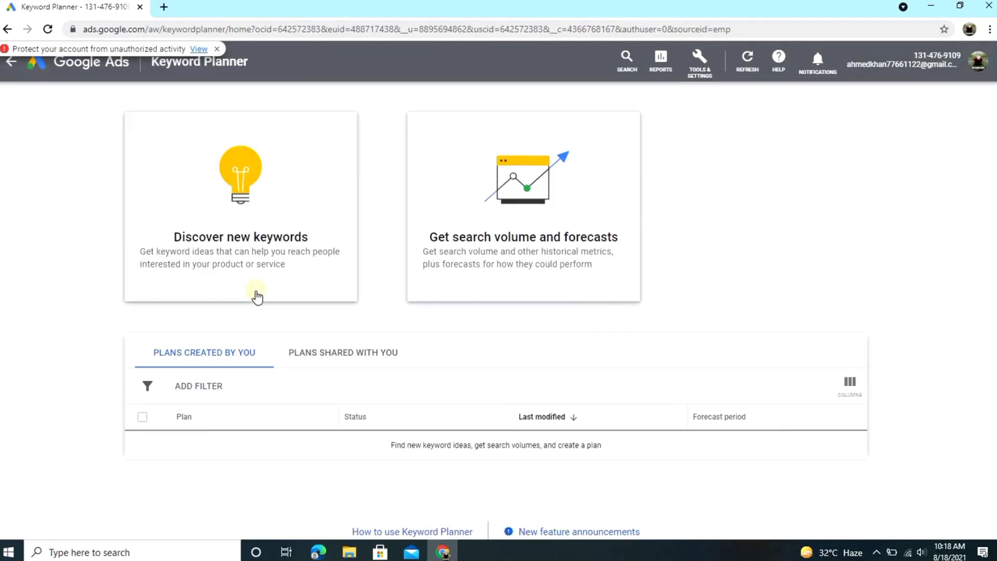
Step: Get new keyword ideas for the term 'istagramfollowers', correcting its spelling first
{"action": "left_click", "coordinate": [273, 236]}
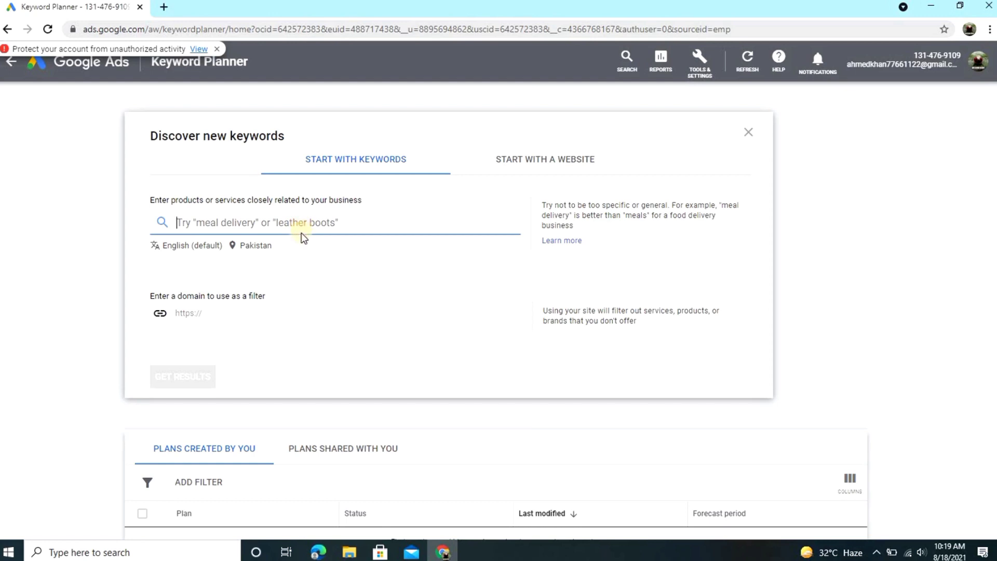
{"action": "type", "text": "i"}
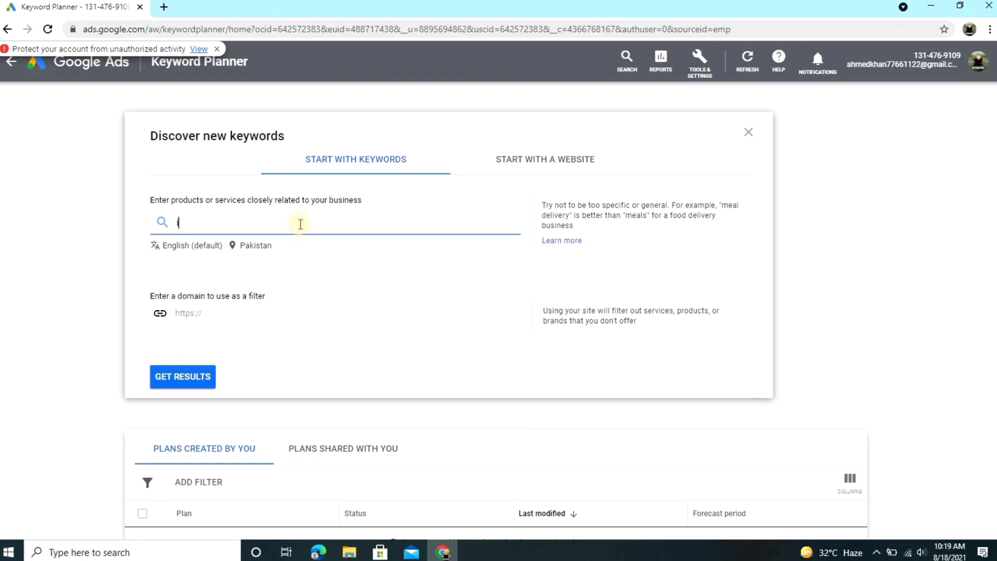
{"action": "type", "text": "stgram"}
{"action": "left_click", "coordinate": [188, 224]}
{"action": "type", "text": "a"}
{"action": "left_click", "coordinate": [239, 224]}
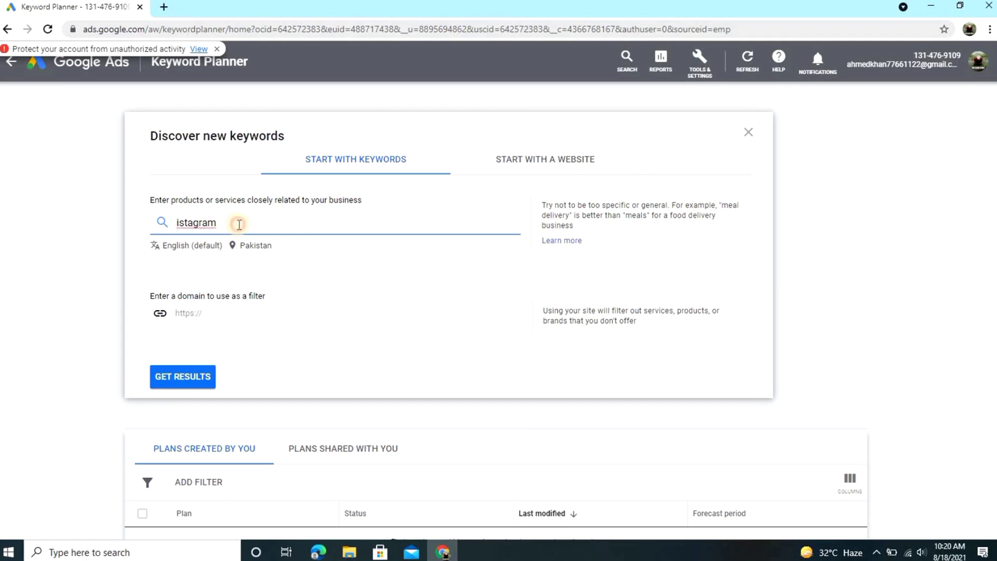
{"action": "type", "text": "ollowers"}
{"action": "left_click", "coordinate": [184, 376]}
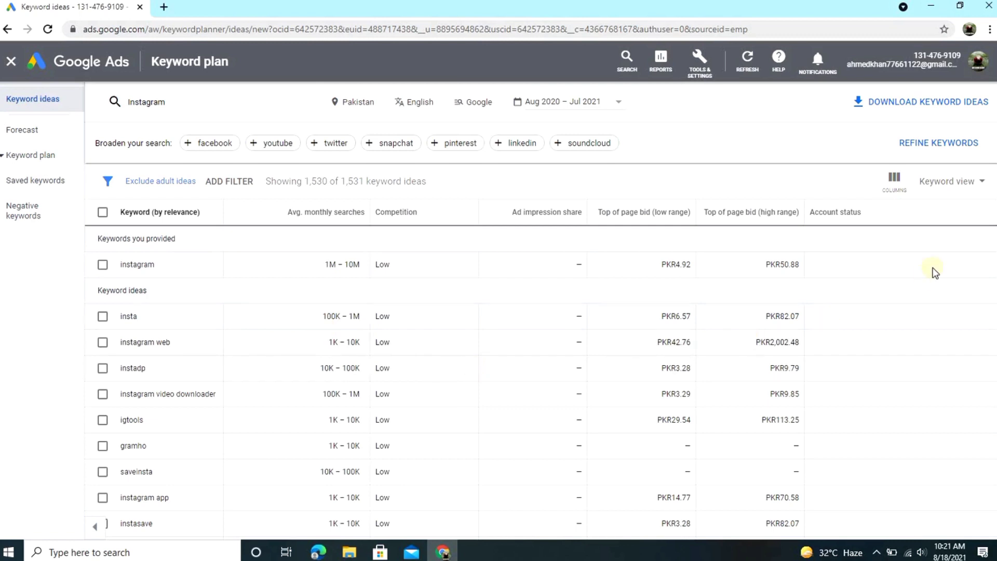
Step: Scroll through the instagram keyword ideas table and back to the top
{"action": "scroll", "coordinate": [994, 203], "scroll_direction": "down", "scroll_amount": 8}
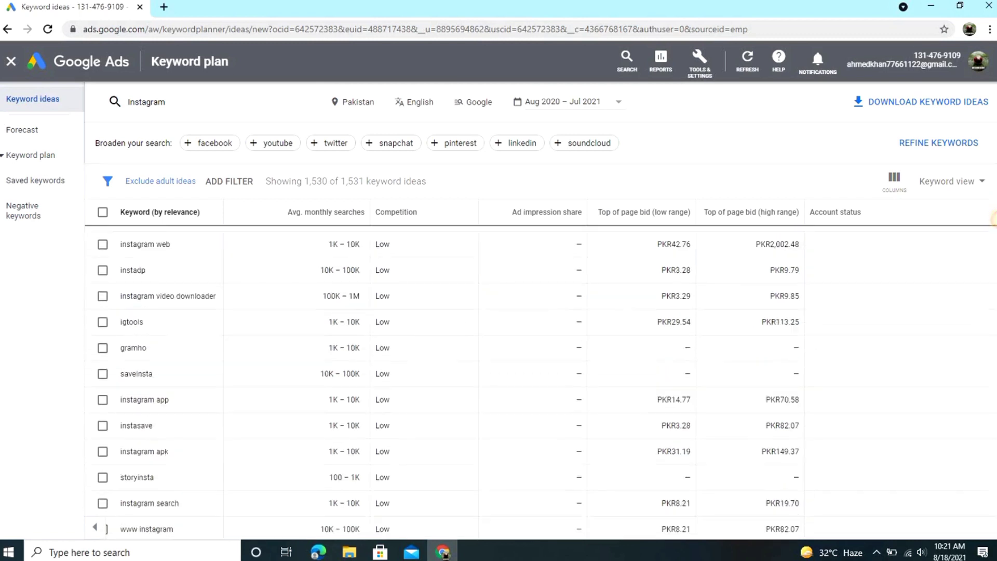
{"action": "scroll", "coordinate": [994, 252], "scroll_direction": "down", "scroll_amount": 3}
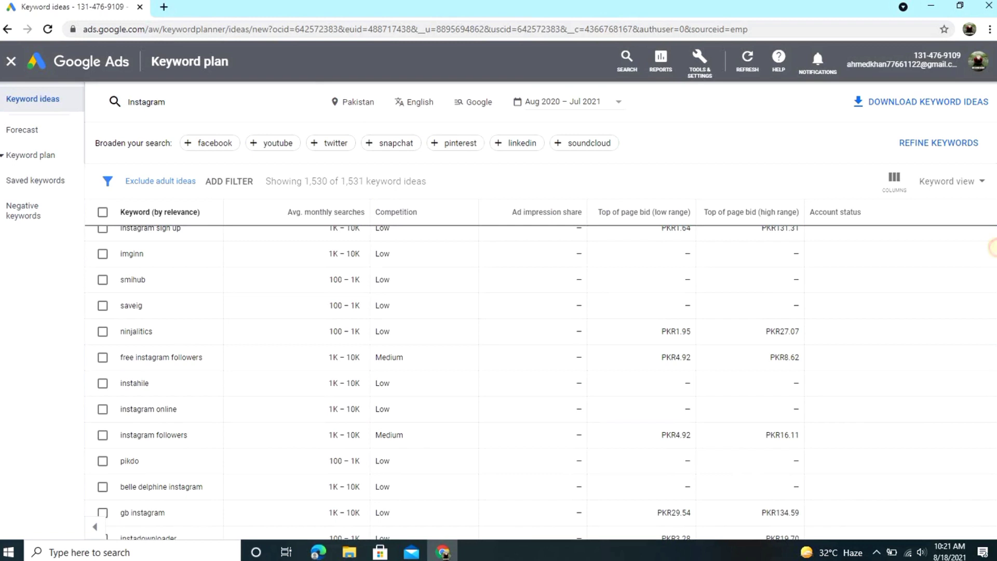
{"action": "scroll", "coordinate": [993, 249], "scroll_direction": "down", "scroll_amount": 3}
{"action": "scroll", "coordinate": [992, 261], "scroll_direction": "up", "scroll_amount": 1}
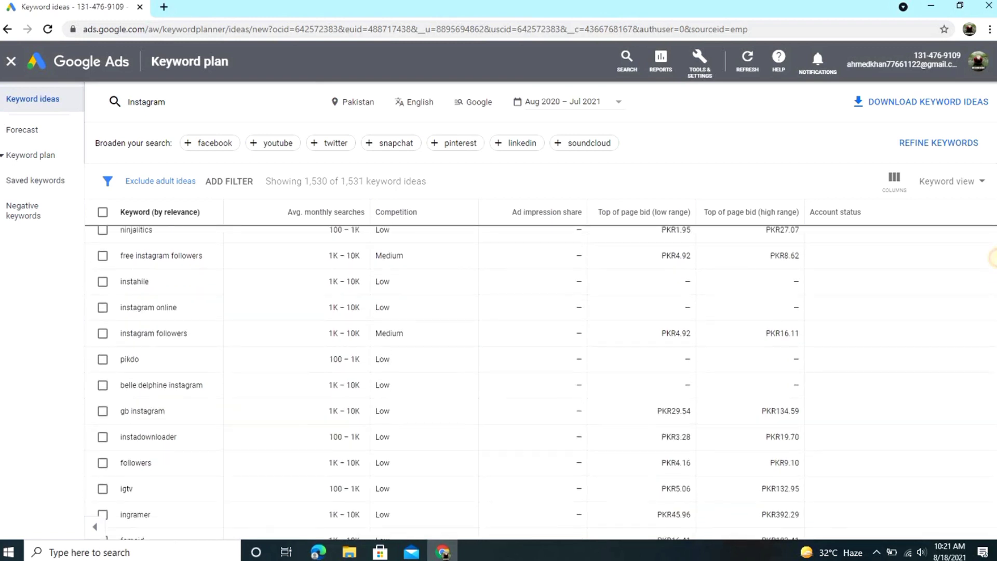
{"action": "scroll", "coordinate": [993, 285], "scroll_direction": "down", "scroll_amount": 3}
{"action": "scroll", "coordinate": [993, 285], "scroll_direction": "down", "scroll_amount": 10}
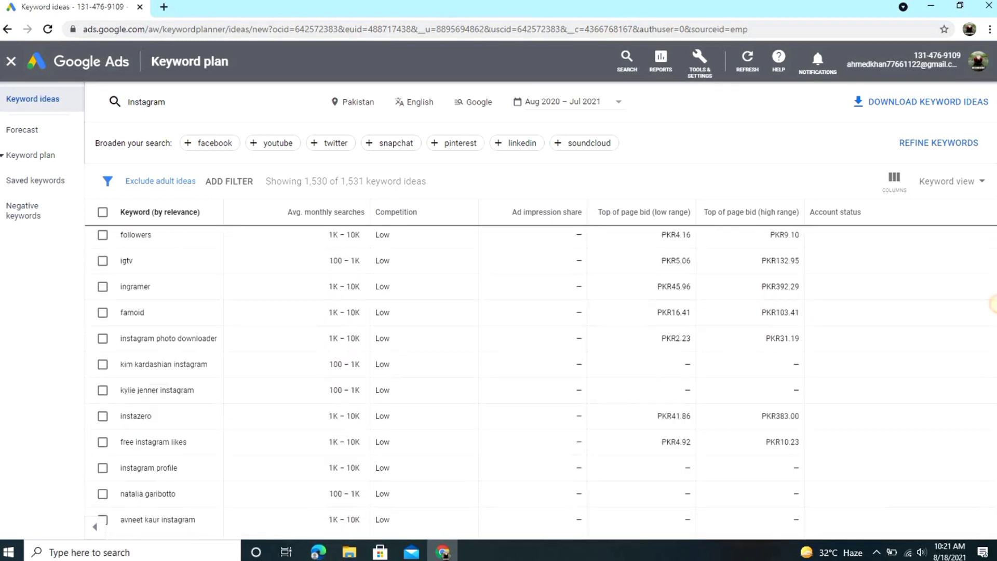
{"action": "scroll", "coordinate": [994, 341], "scroll_direction": "down", "scroll_amount": 6}
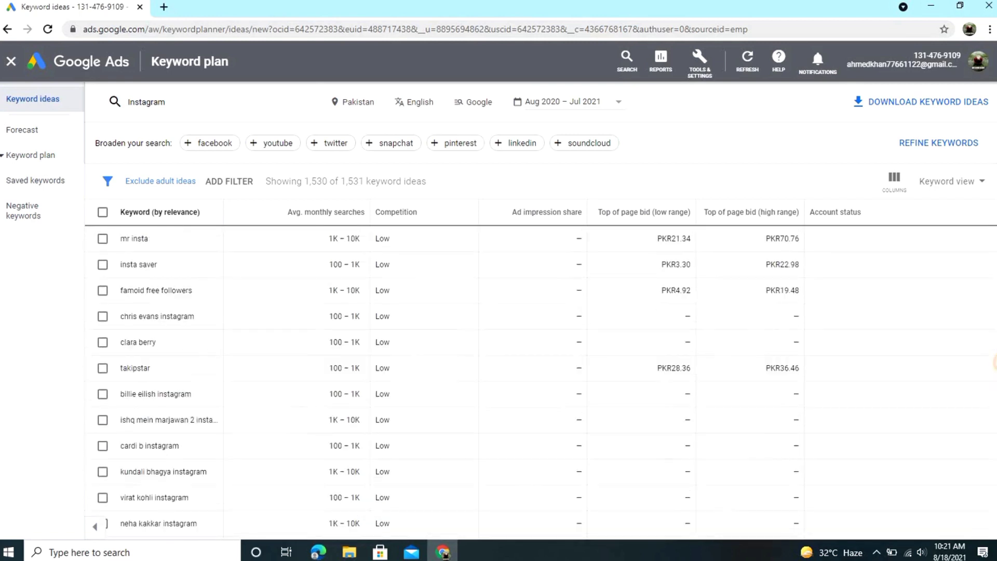
{"action": "scroll", "coordinate": [994, 218], "scroll_direction": "up", "scroll_amount": 18}
{"action": "scroll", "coordinate": [993, 179], "scroll_direction": "up", "scroll_amount": 15}
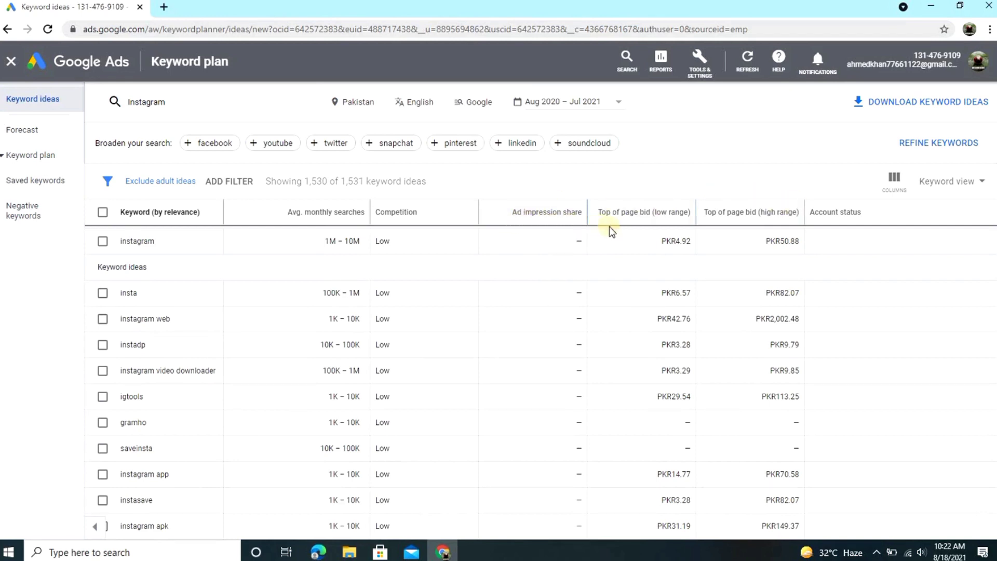
Step: Set the keyword ideas date range to Last month (July 2021) and review the results
{"action": "left_click", "coordinate": [563, 101]}
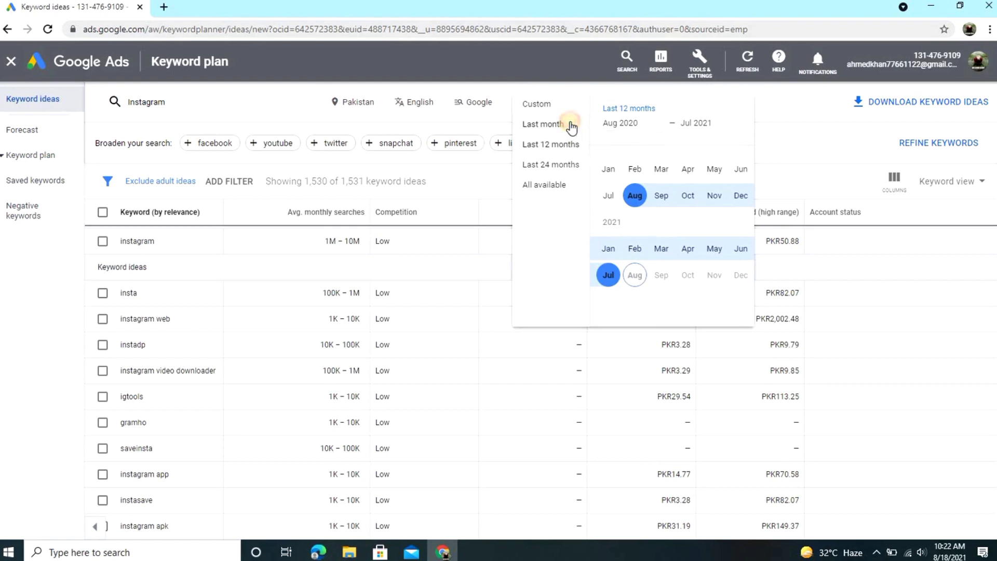
{"action": "left_click", "coordinate": [572, 126]}
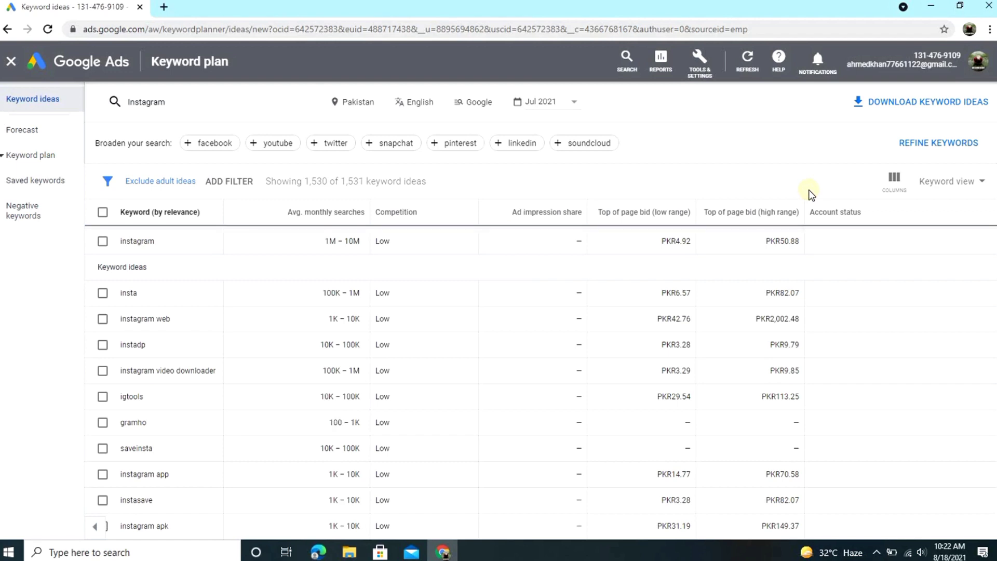
{"action": "mouse_move", "coordinate": [349, 213]}
{"action": "scroll", "coordinate": [995, 260], "scroll_direction": "down", "scroll_amount": 8}
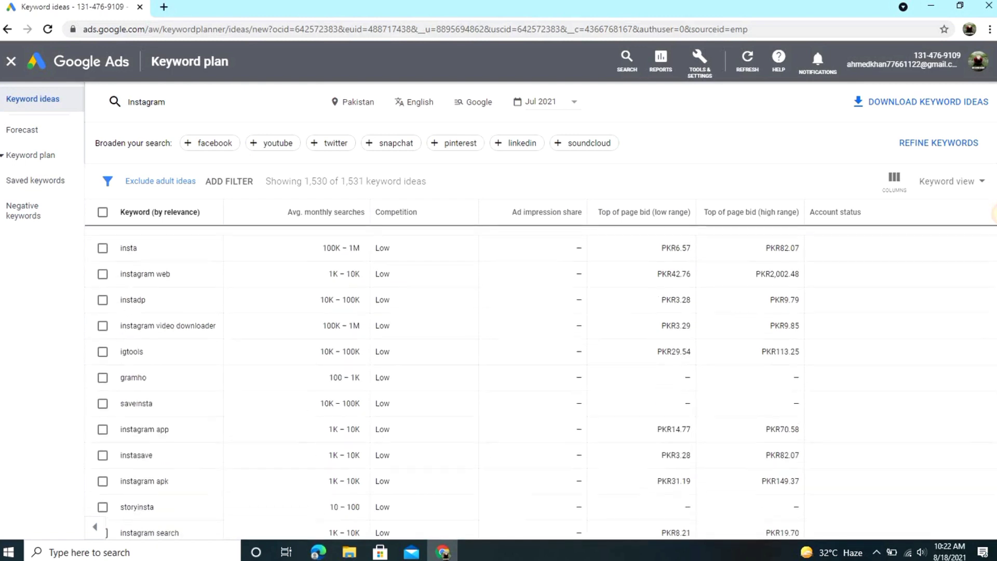
{"action": "scroll", "coordinate": [995, 260], "scroll_direction": "down", "scroll_amount": 20}
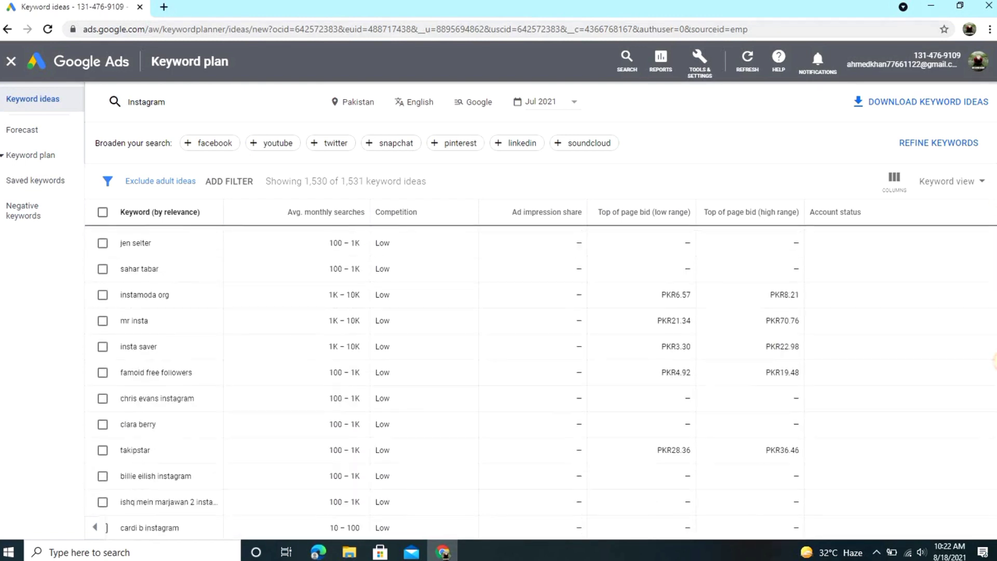
{"action": "scroll", "coordinate": [986, 208], "scroll_direction": "up", "scroll_amount": 20}
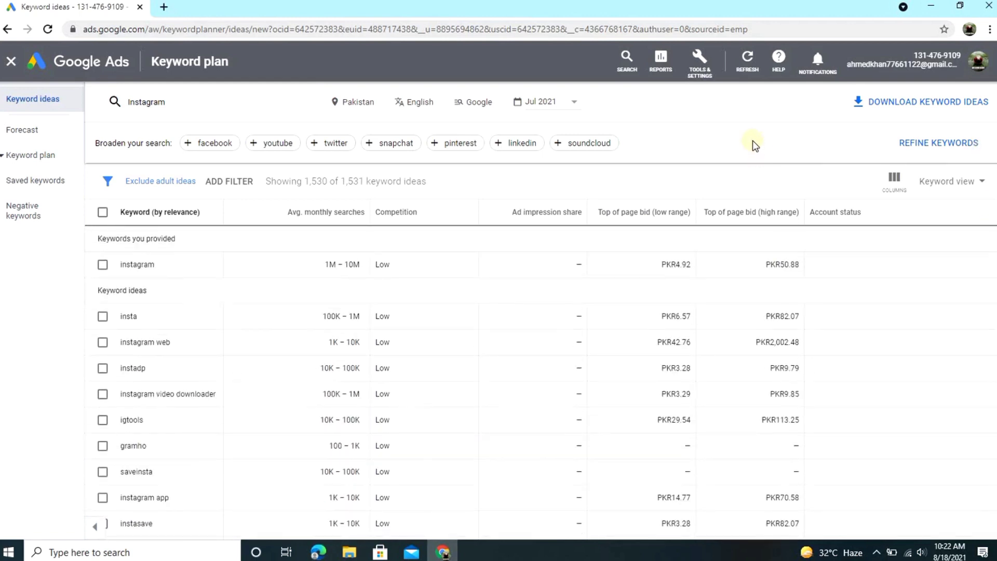